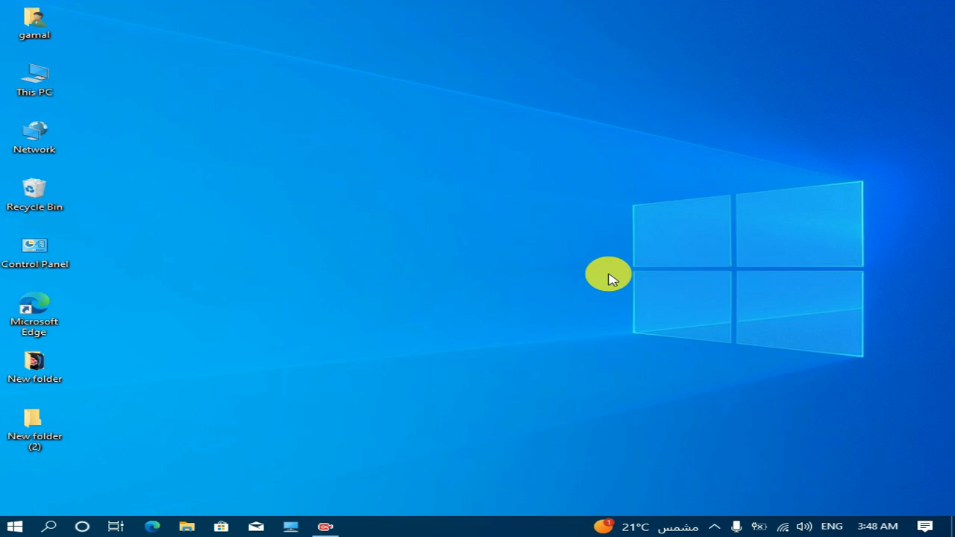
Check which drives are available in This PC and close the window.
double_click(41, 94)
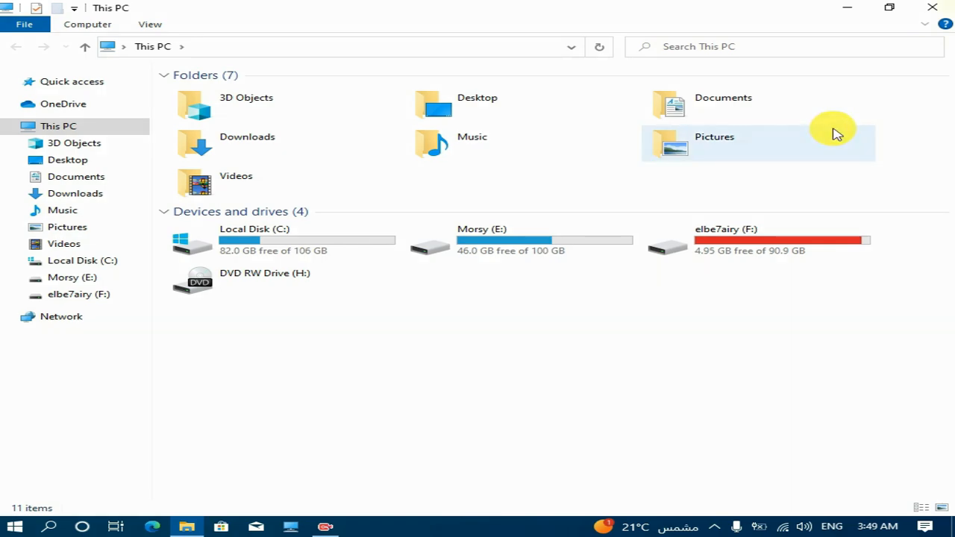
click(933, 8)
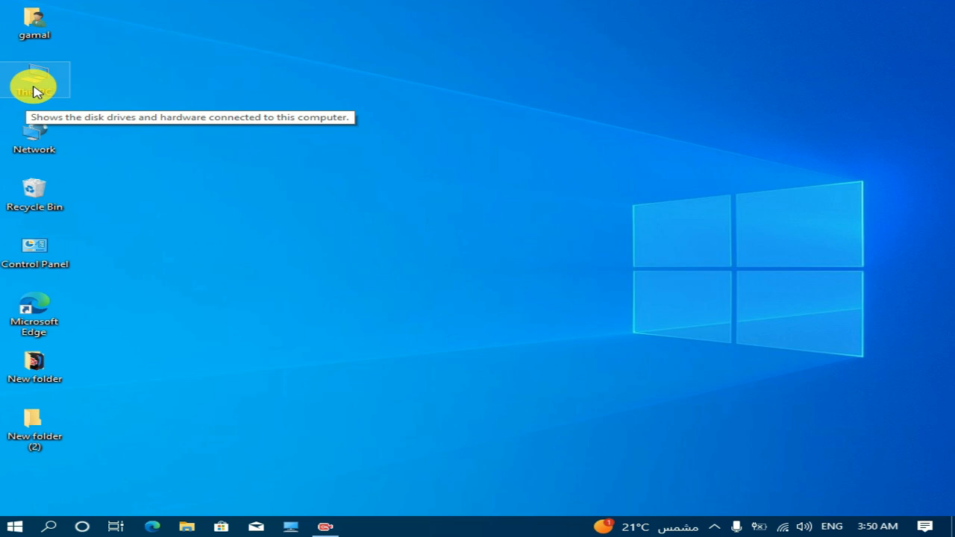
View the disk layout in Disk Management through This PC's Computer Management console and close the console.
right_click(34, 87)
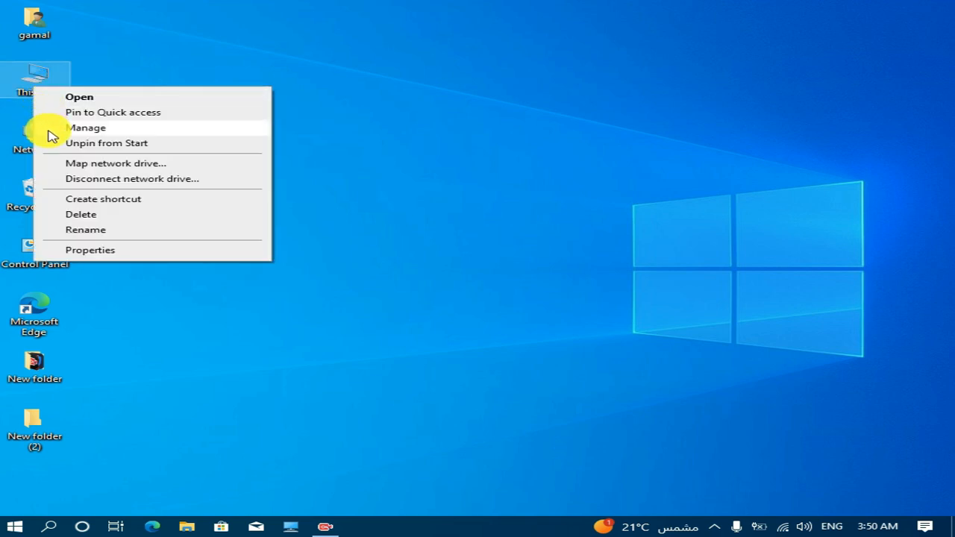
click(82, 128)
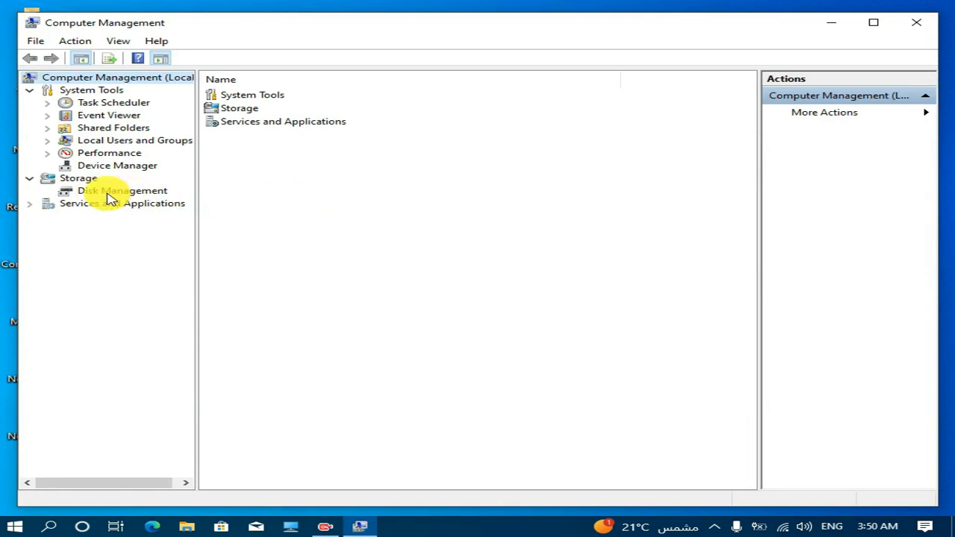
click(146, 196)
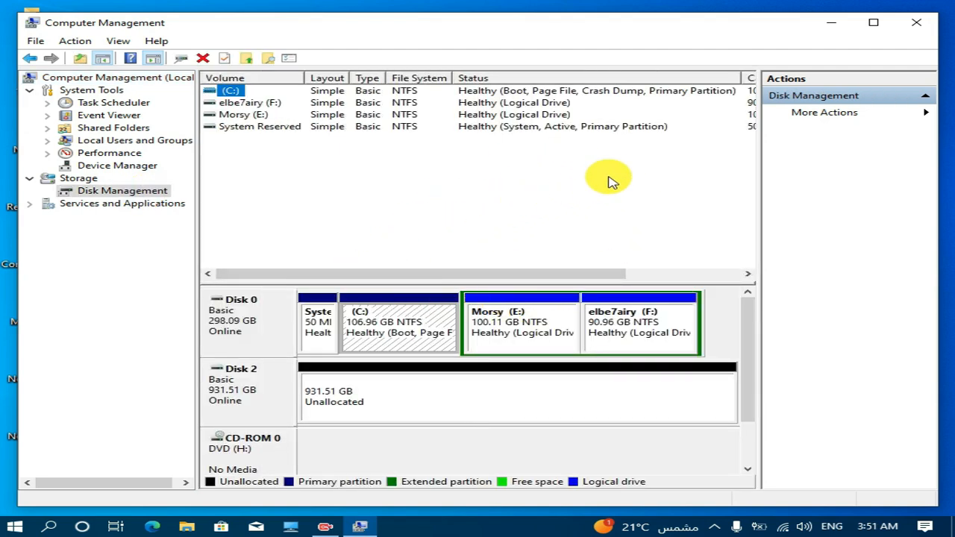
click(917, 26)
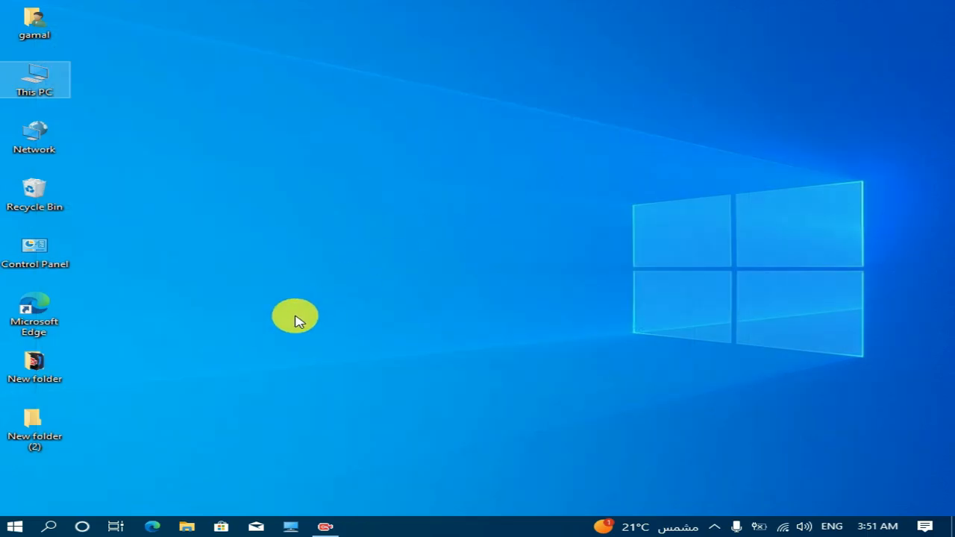
Search Windows for "disk man", open "Create and format hard disk partitions" and maximize the Disk Management window.
click(46, 526)
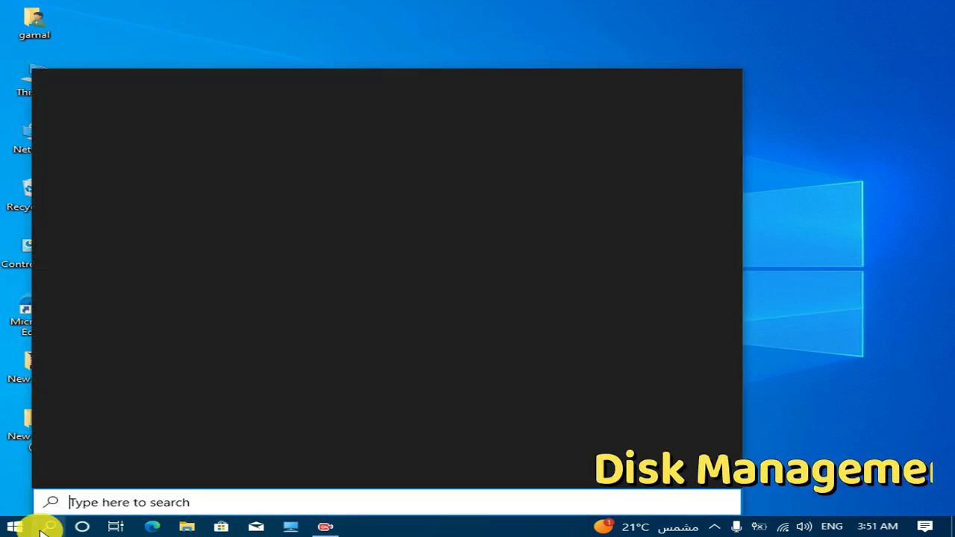
text(disk man)
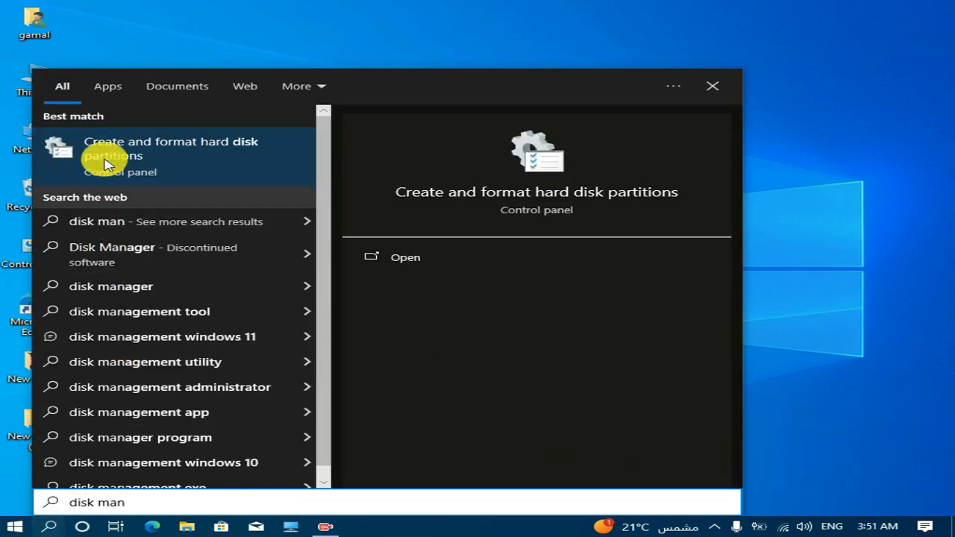
click(213, 166)
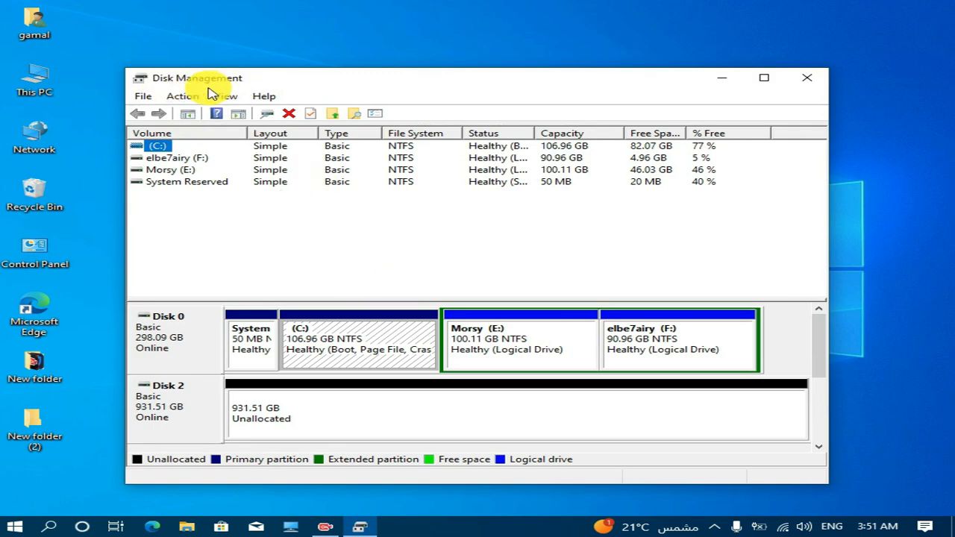
click(765, 78)
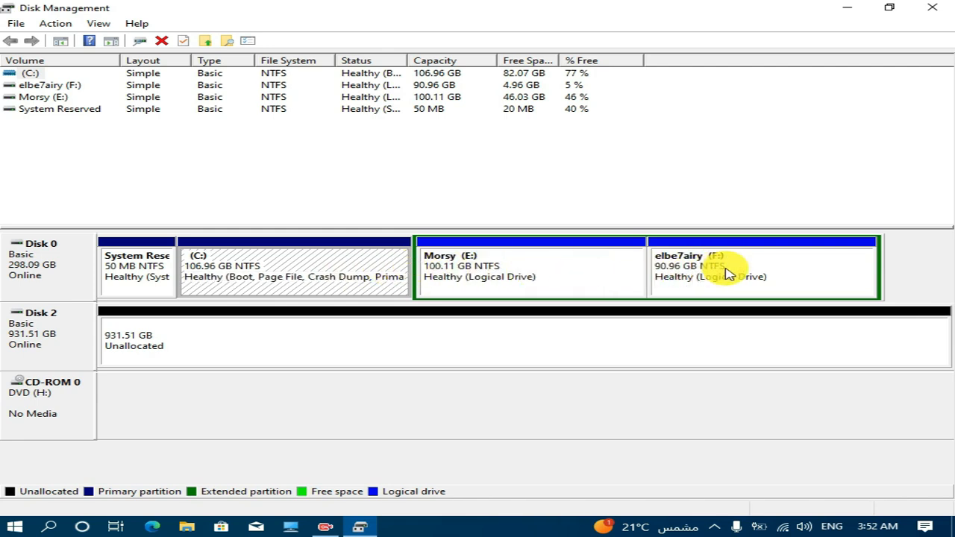
Inspect the E: and F: partitions on Disk 0 and the unallocated space on Disk 2.
click(573, 274)
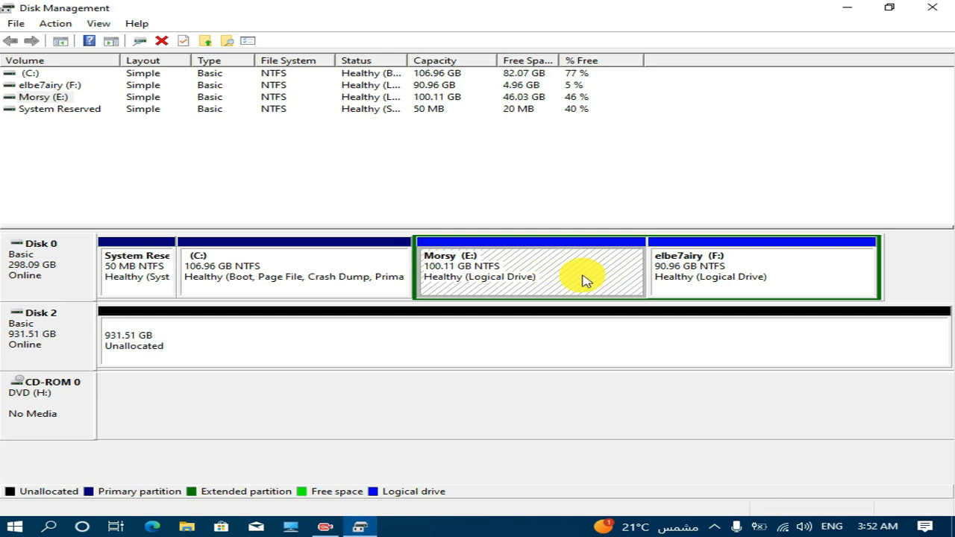
click(791, 268)
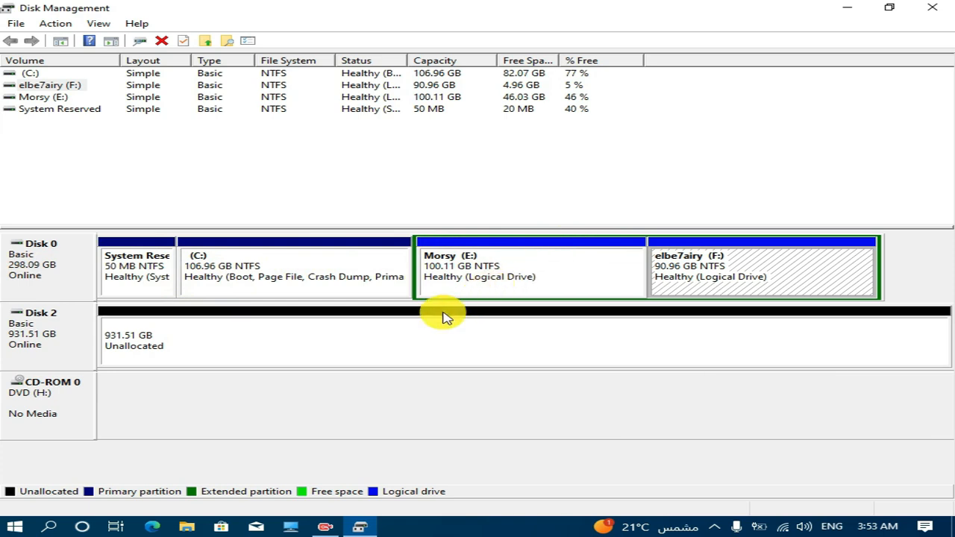
click(357, 353)
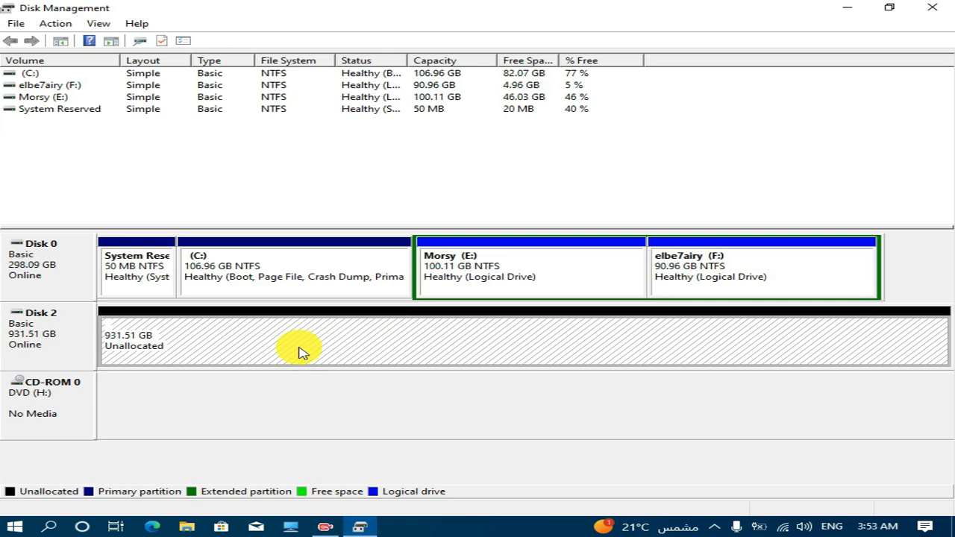
Start a new simple volume in the unallocated space of Disk 2 and proceed to the volume size settings.
right_click(355, 353)
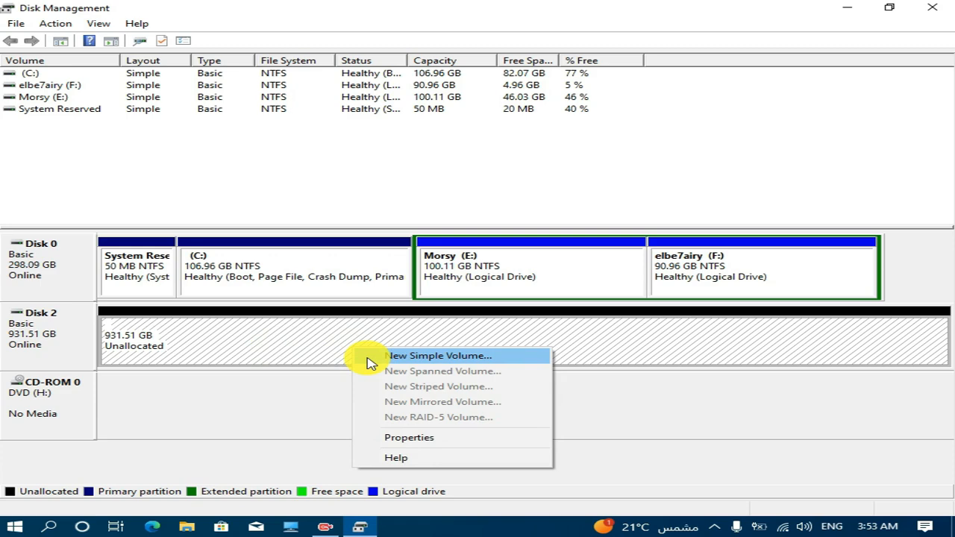
click(371, 358)
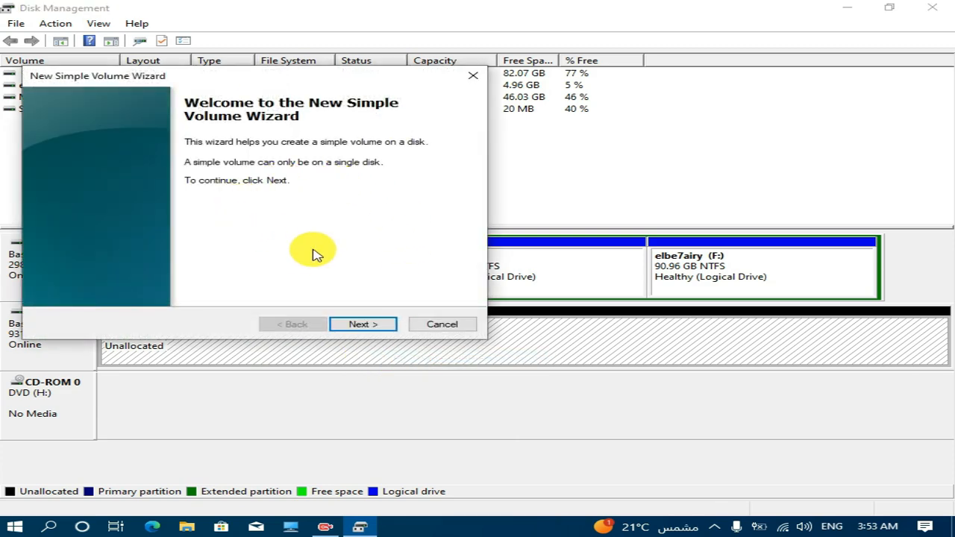
click(372, 329)
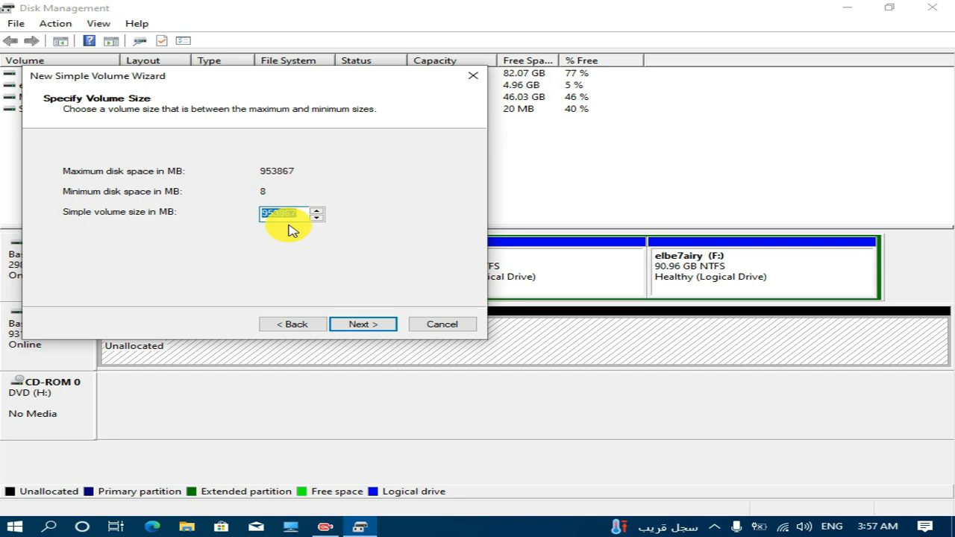
click(357, 328)
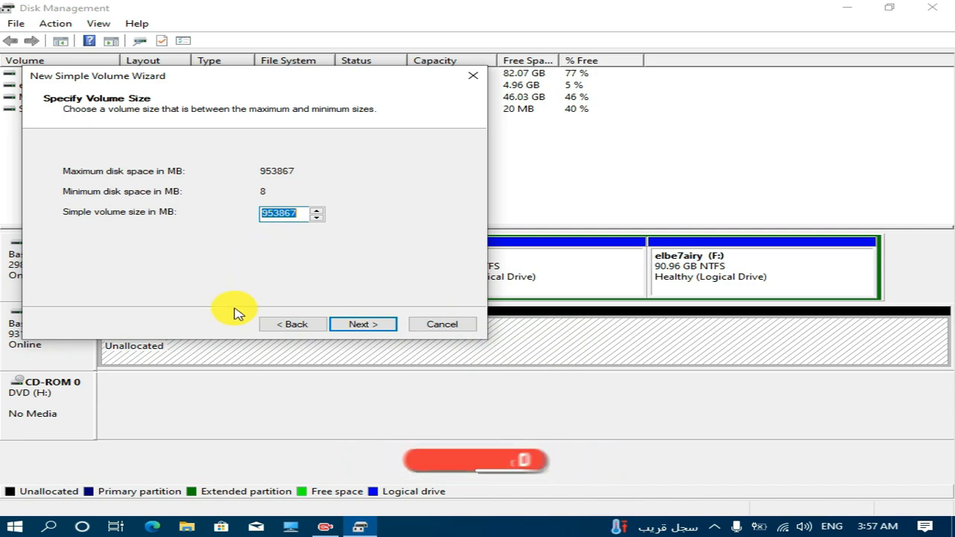
Open Calculator and compute 200 × 1024 to convert 200 GB to megabytes.
click(49, 527)
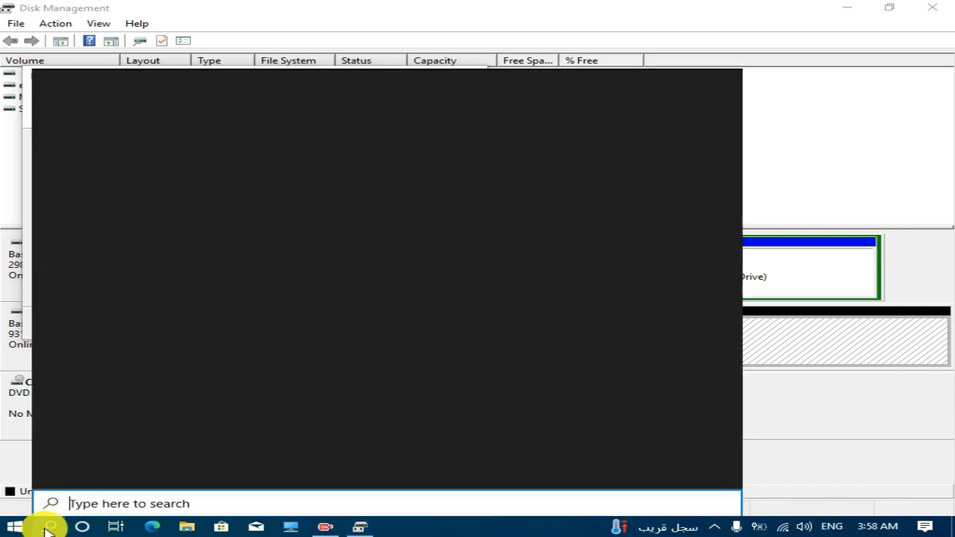
text(cal)
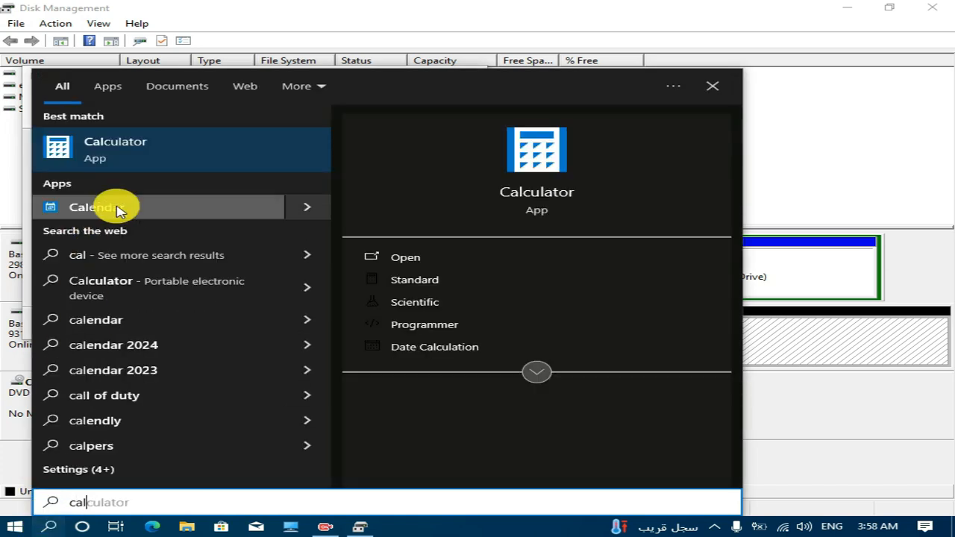
click(164, 155)
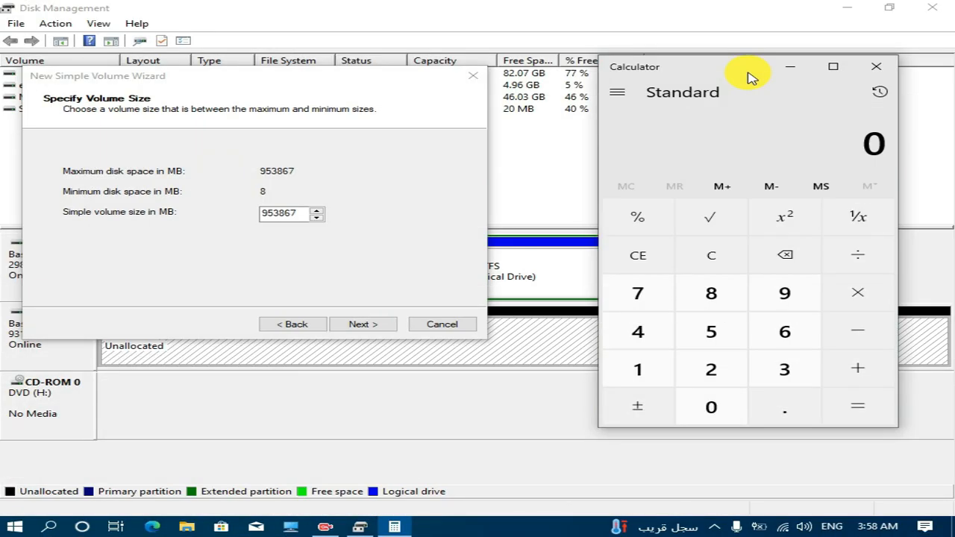
text(200)
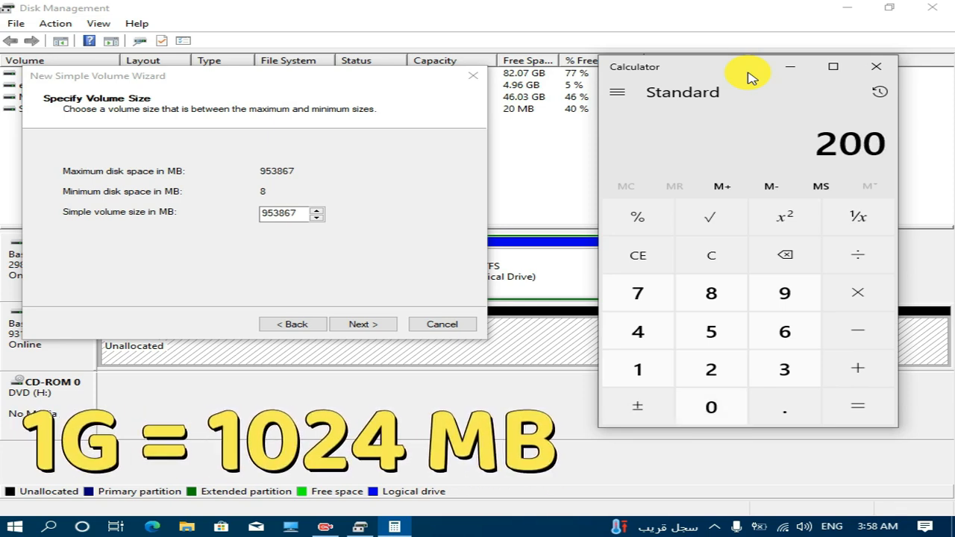
text(*102)
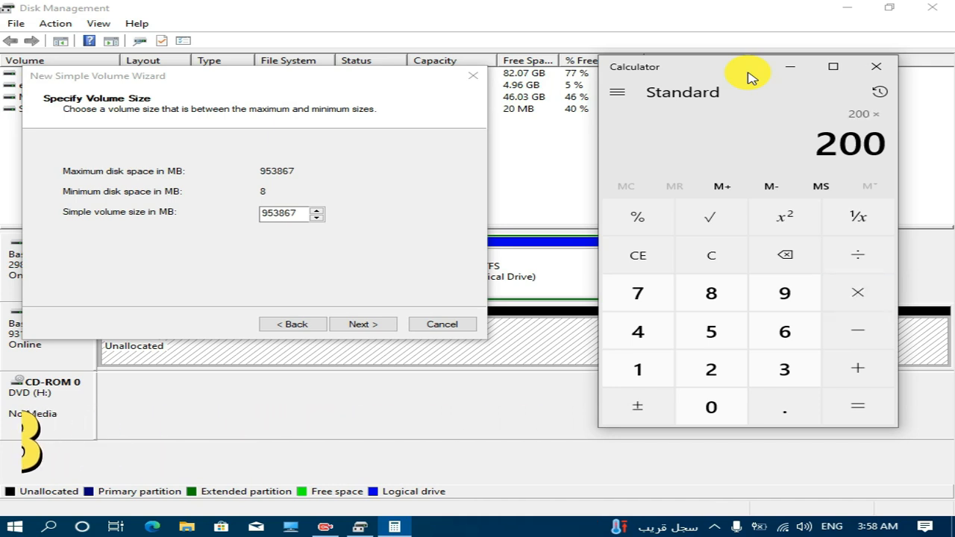
text(4)
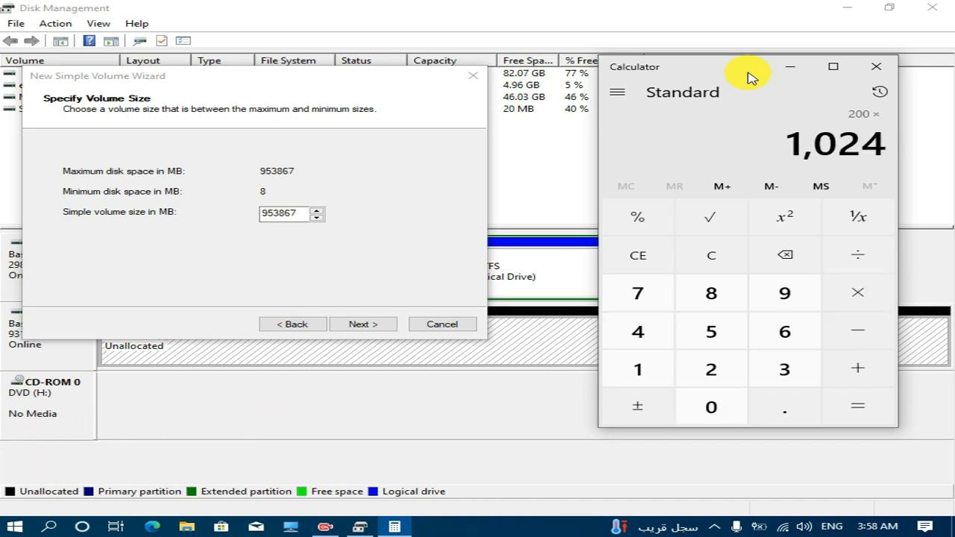
key(Return)
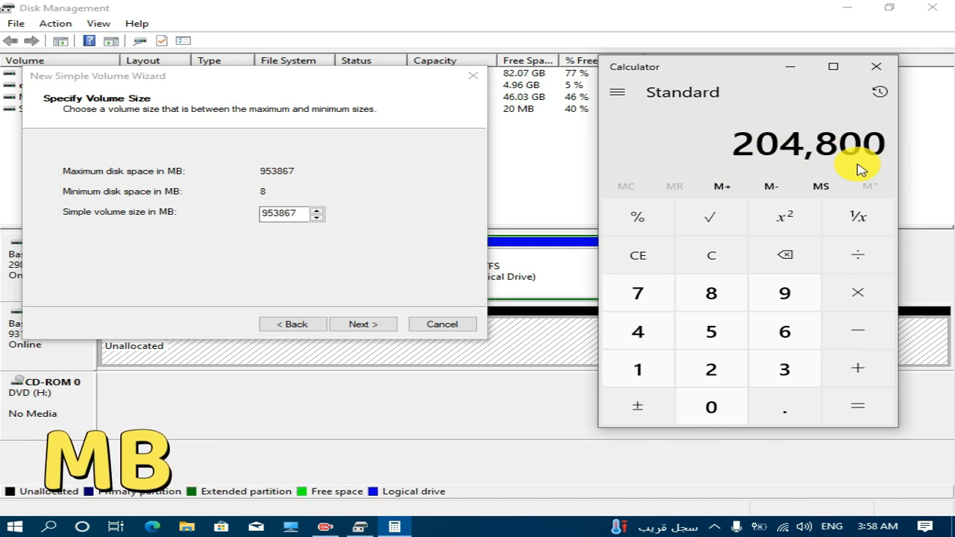
Set the simple volume size to 204800 MB in the New Simple Volume Wizard and assign drive letter M.
double_click(295, 214)
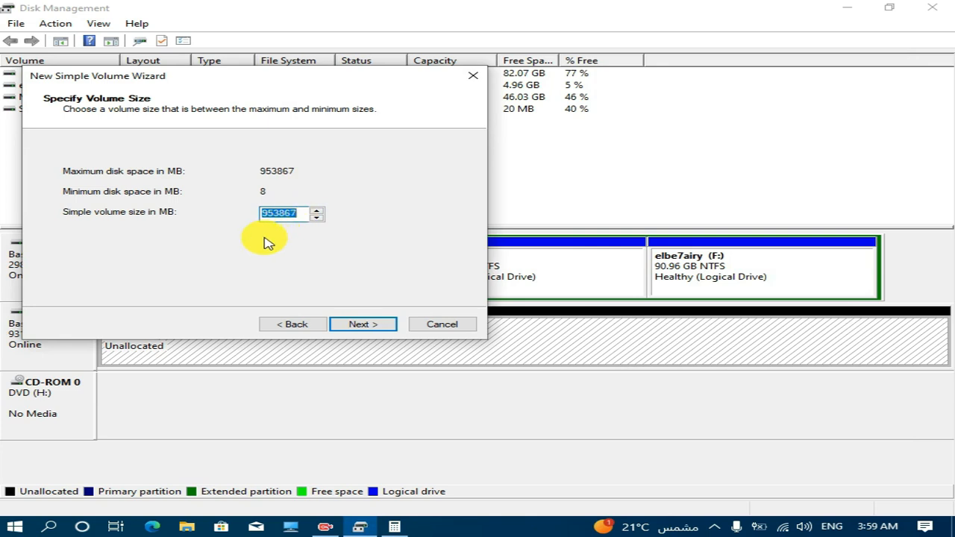
text(204800)
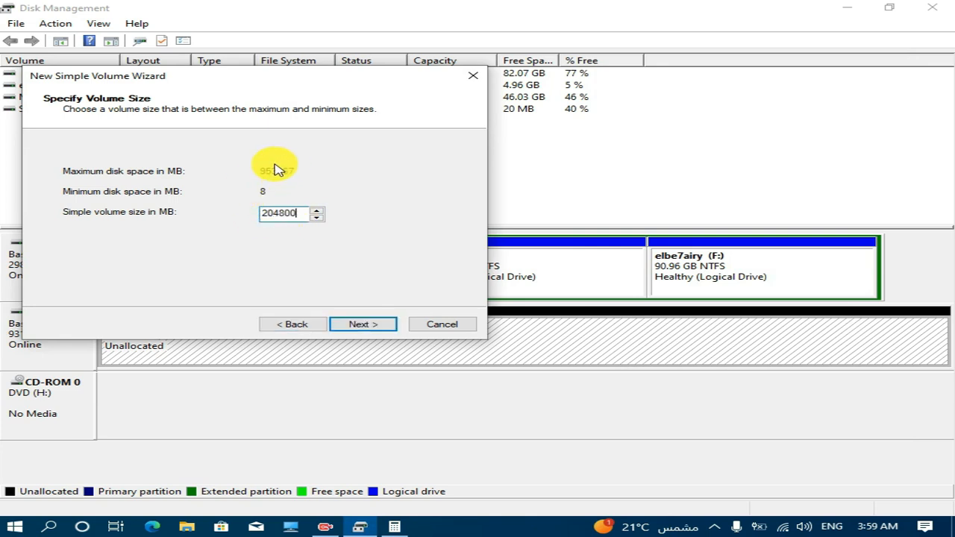
double_click(291, 214)
click(295, 213)
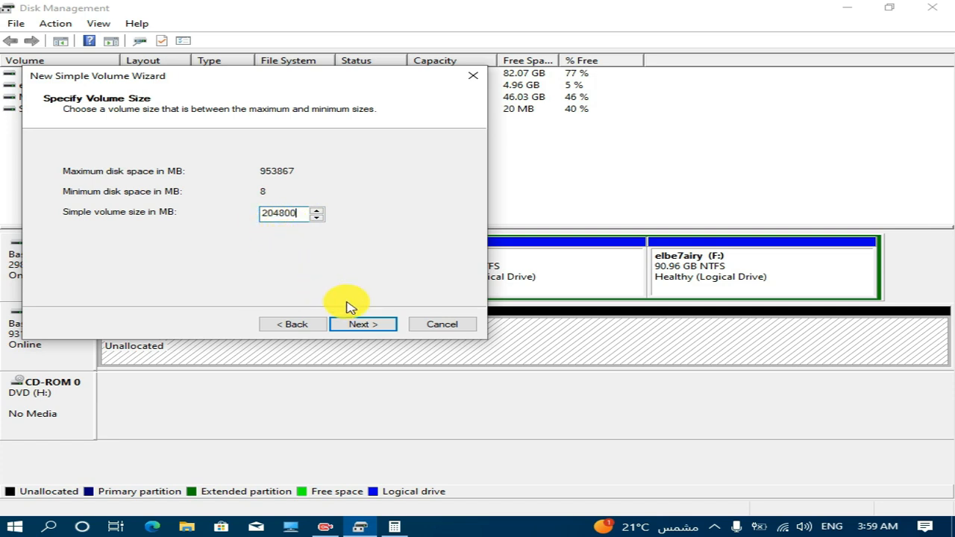
click(365, 325)
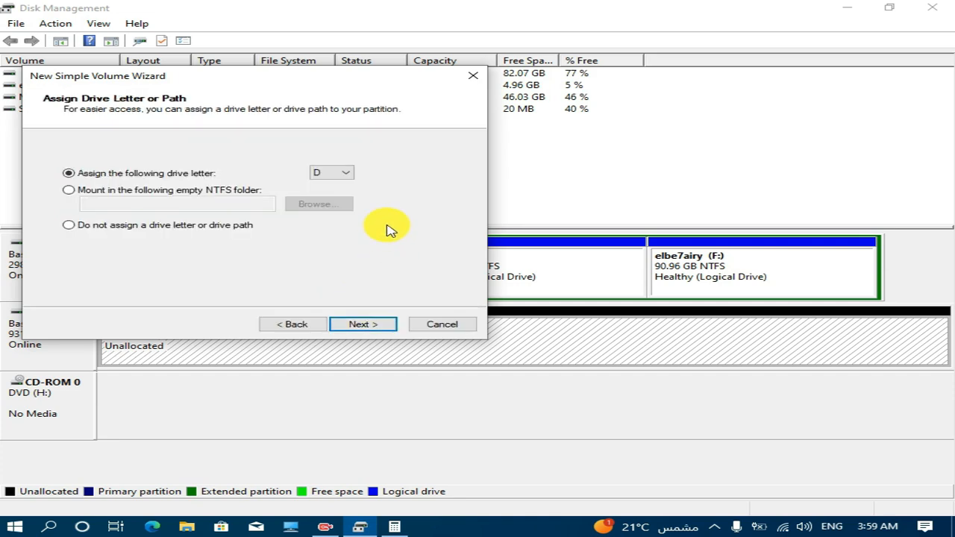
click(347, 179)
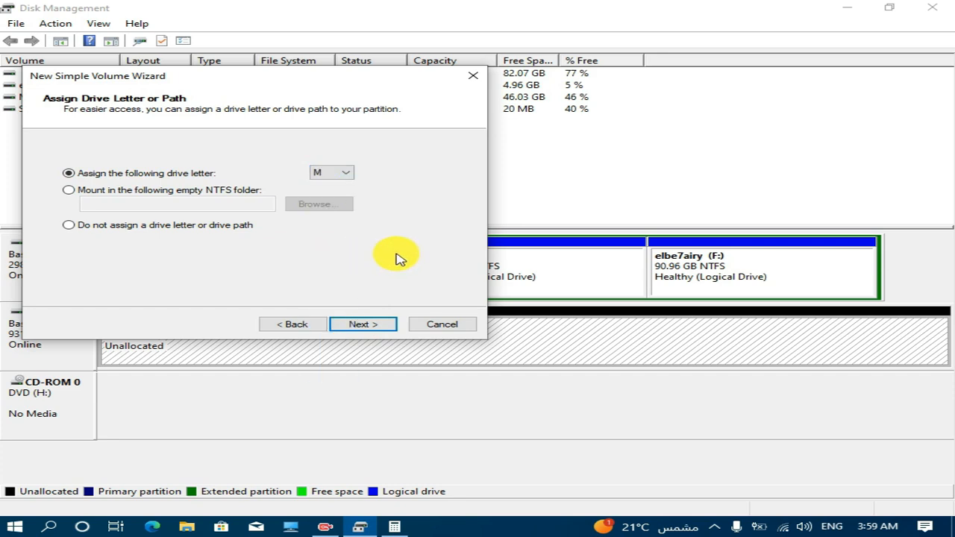
click(376, 325)
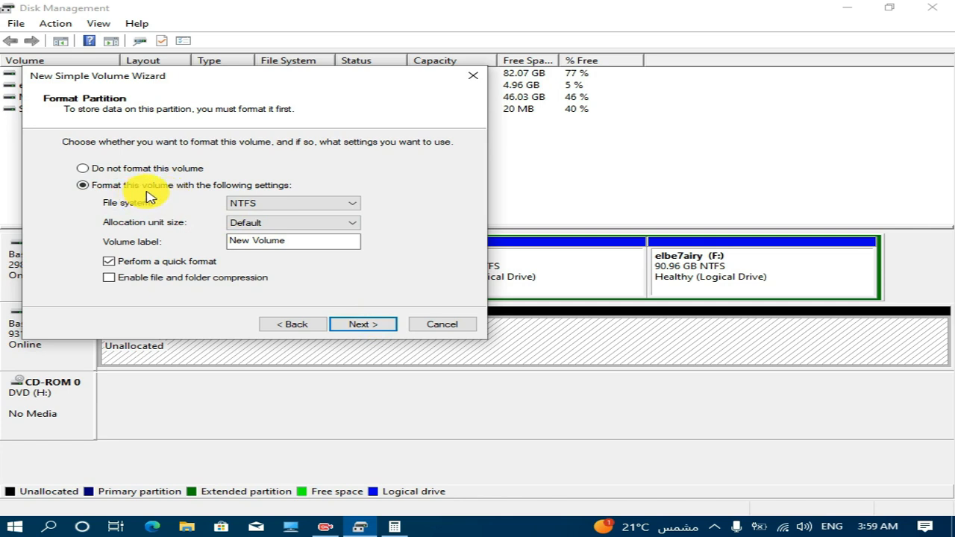
Replace the volume label with the owner's first name and finish creating the NTFS volume with a quick format.
double_click(290, 243)
click(309, 241)
drag(309, 241, 192, 241)
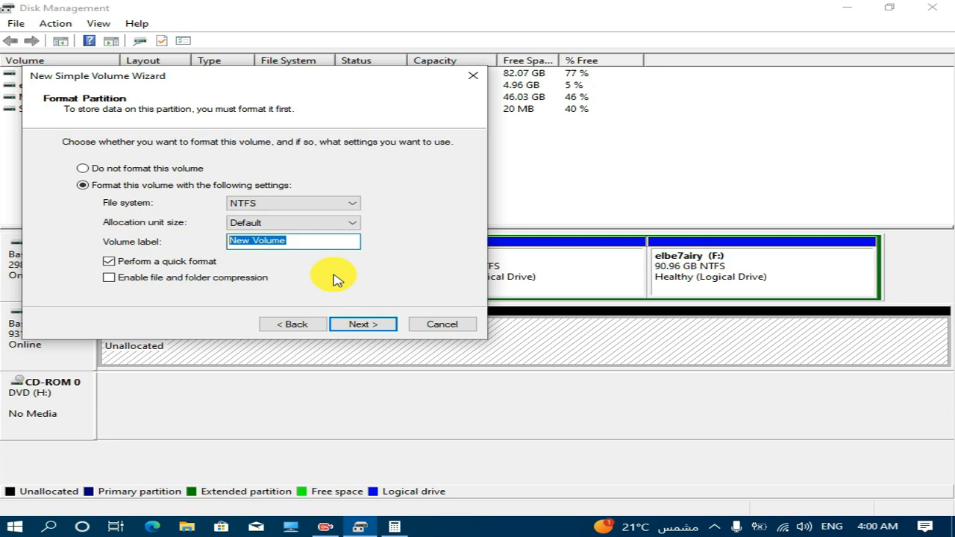
text(gamal)
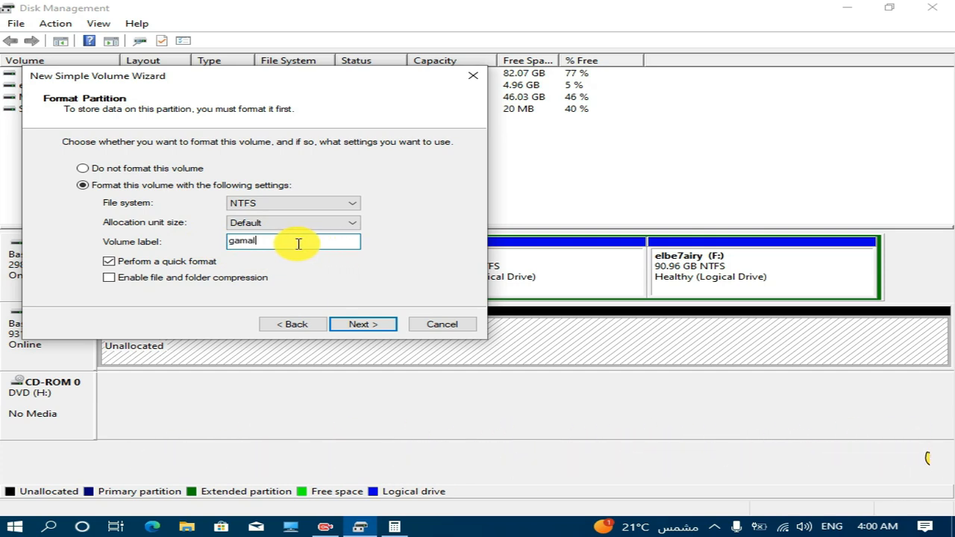
click(370, 327)
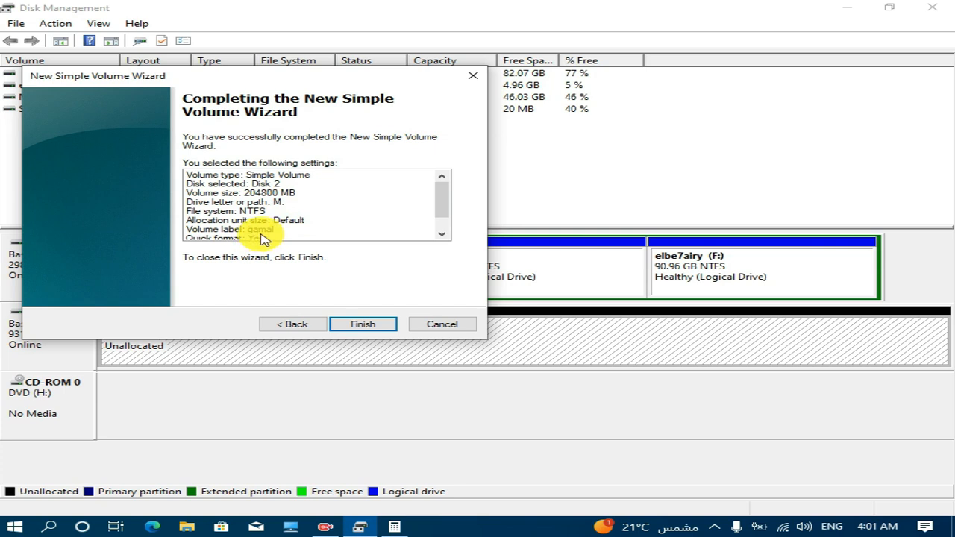
drag(441, 198, 439, 215)
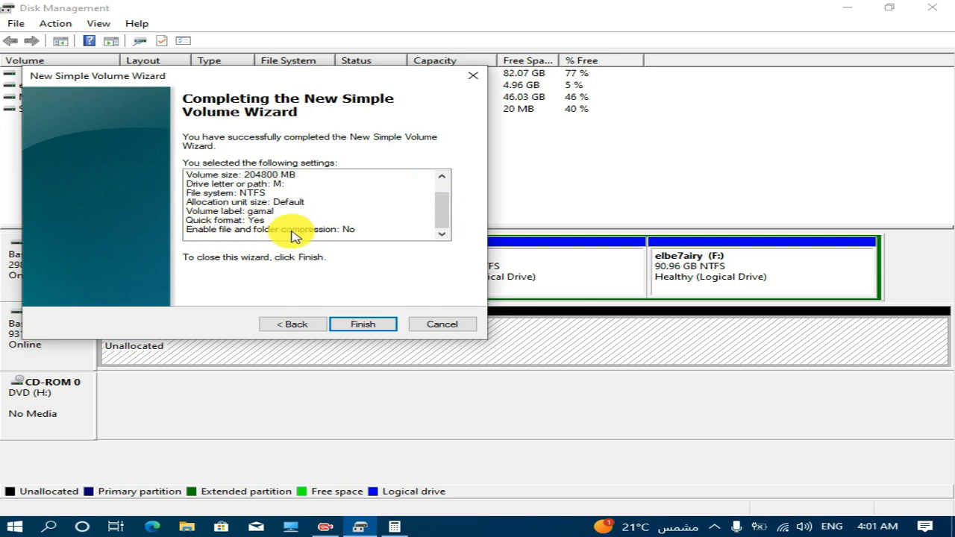
click(365, 325)
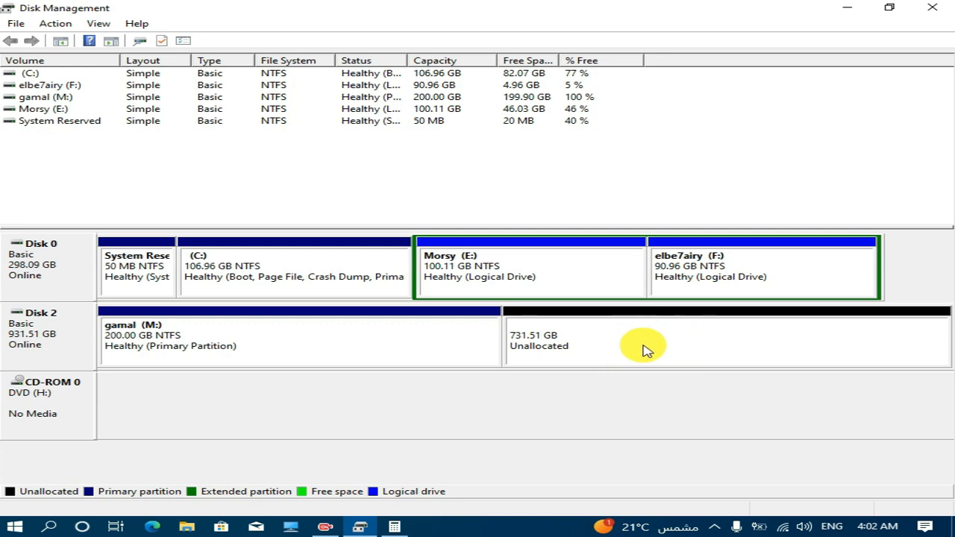
Open the new M: drive from This PC in File Explorer to check its contents, and close the window.
click(708, 352)
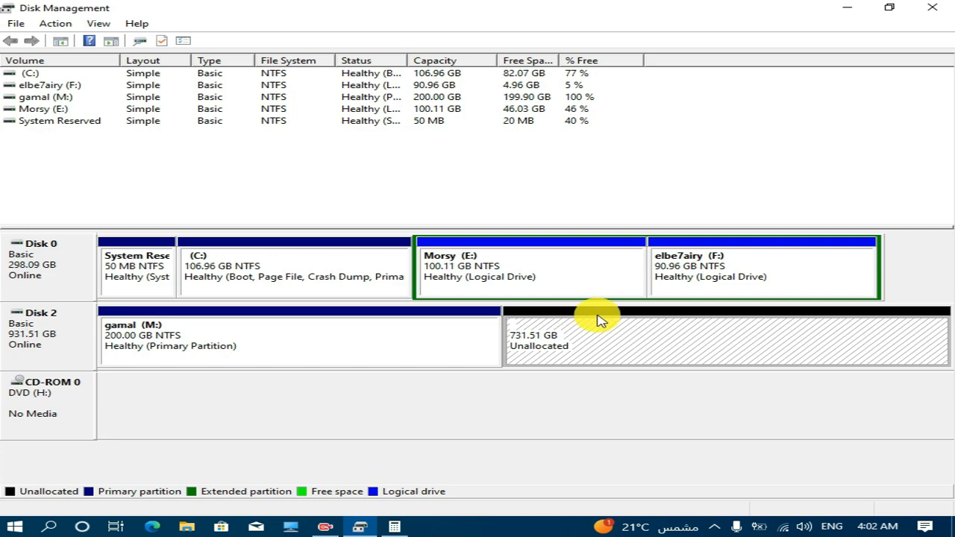
click(291, 526)
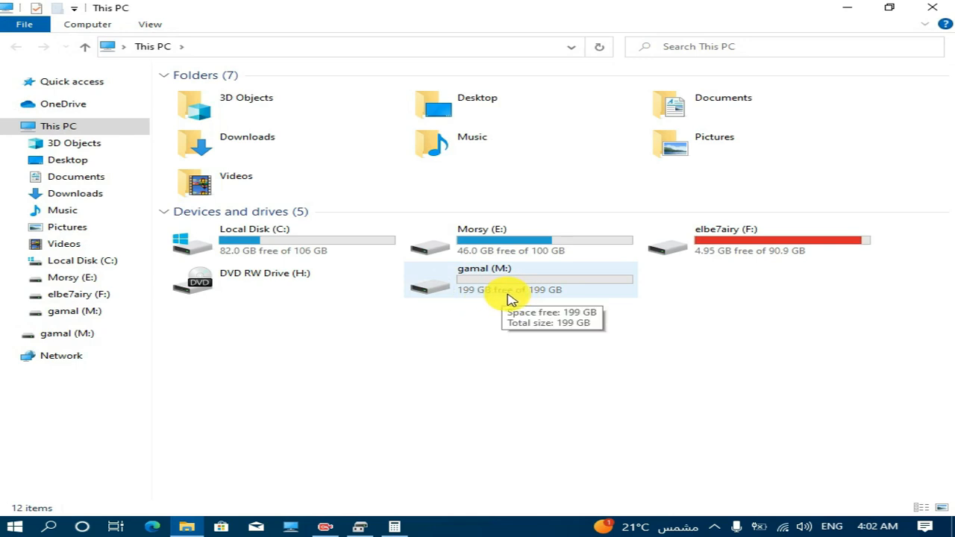
double_click(510, 299)
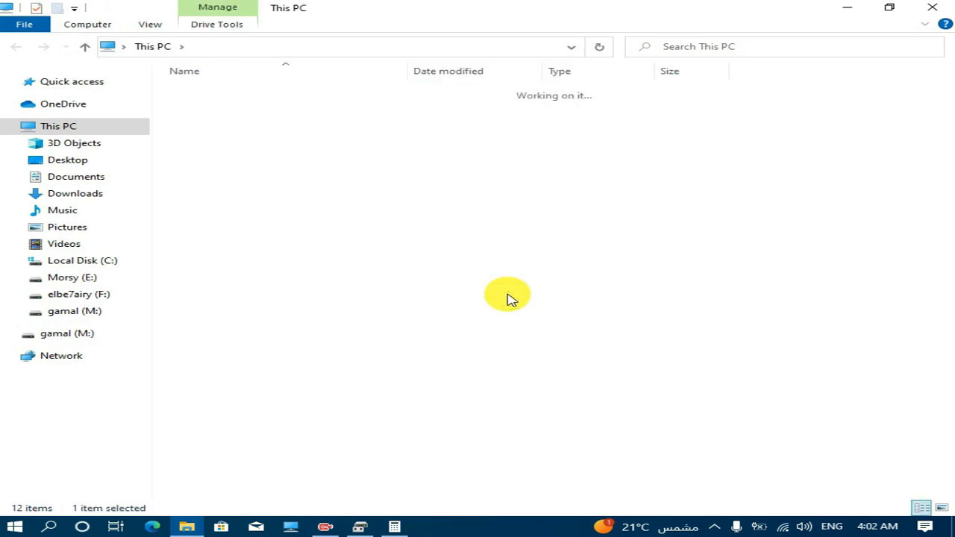
click(15, 47)
click(933, 8)
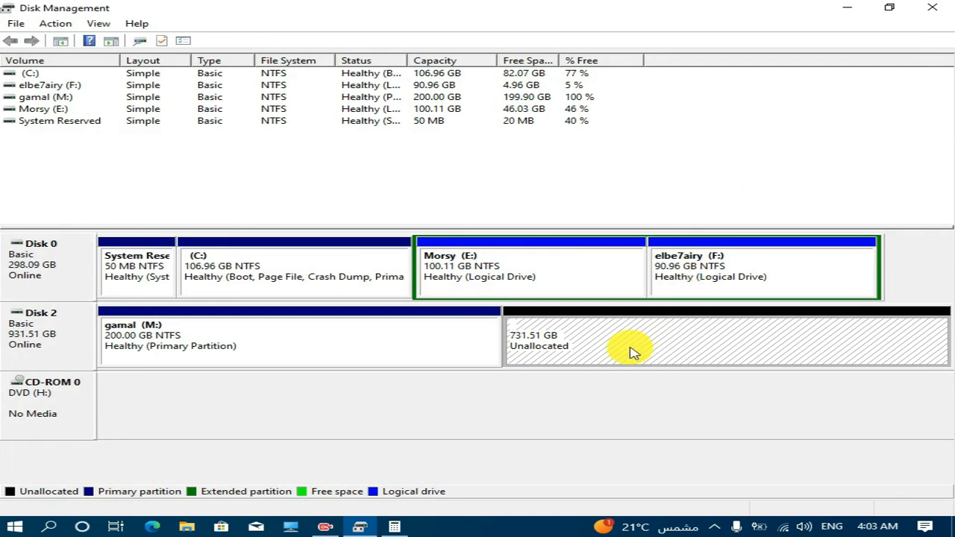
Start another new simple volume in the remaining unallocated space of Disk 2 and proceed to its size settings.
right_click(664, 349)
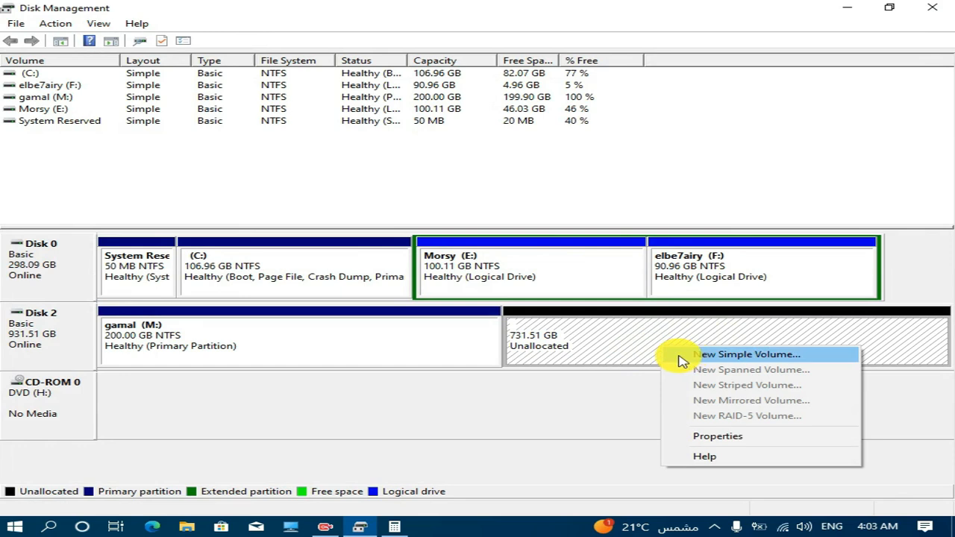
right_click(672, 345)
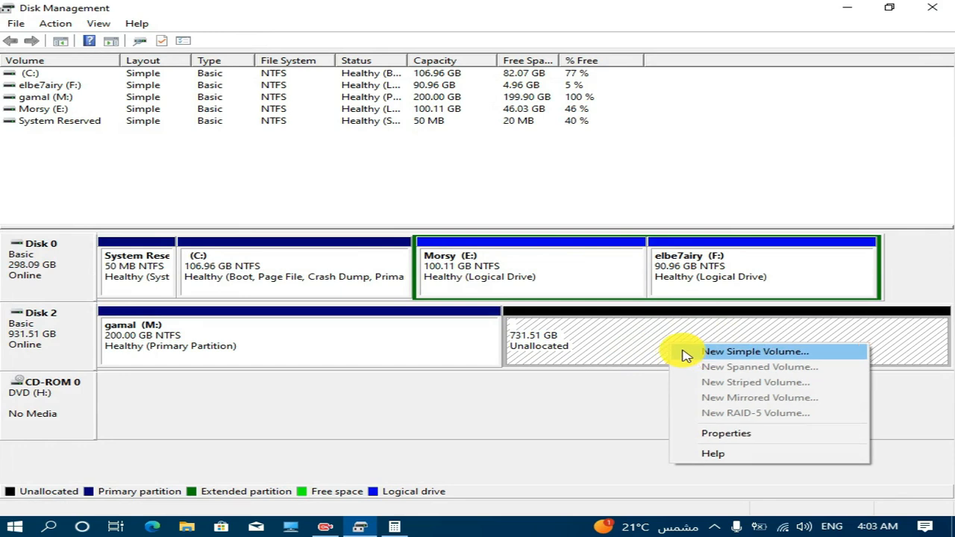
click(754, 352)
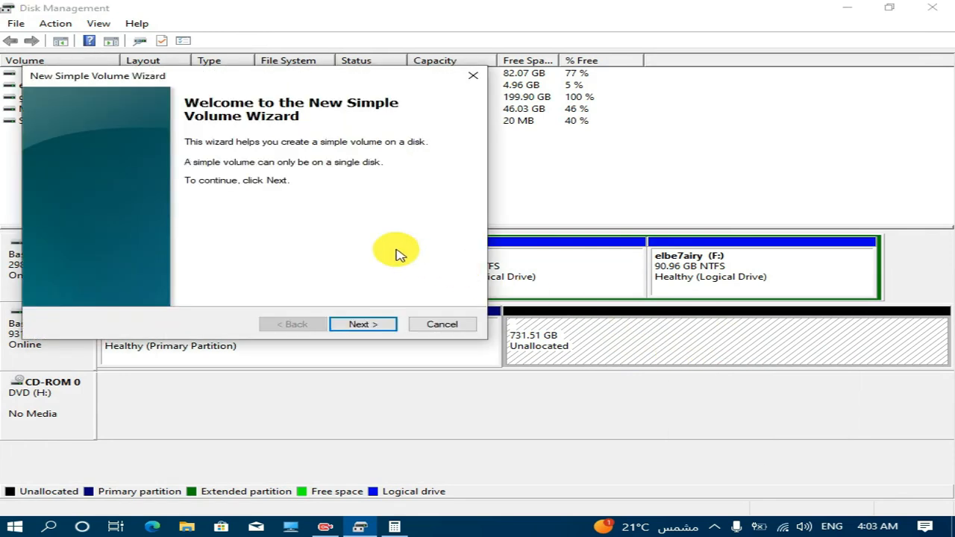
click(377, 327)
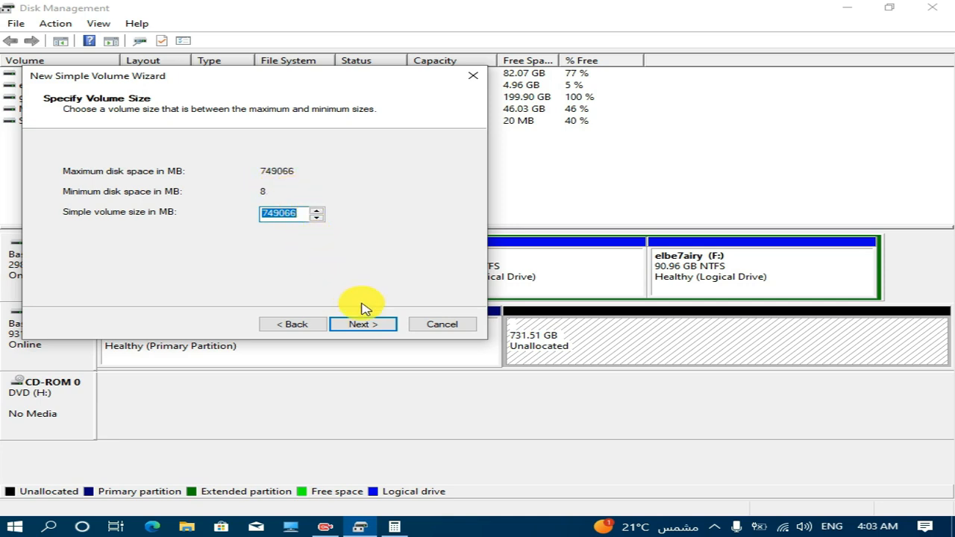
Switch to Calculator, clear the previous result and compute 150 × 1024 to convert 150 GB to megabytes.
click(395, 528)
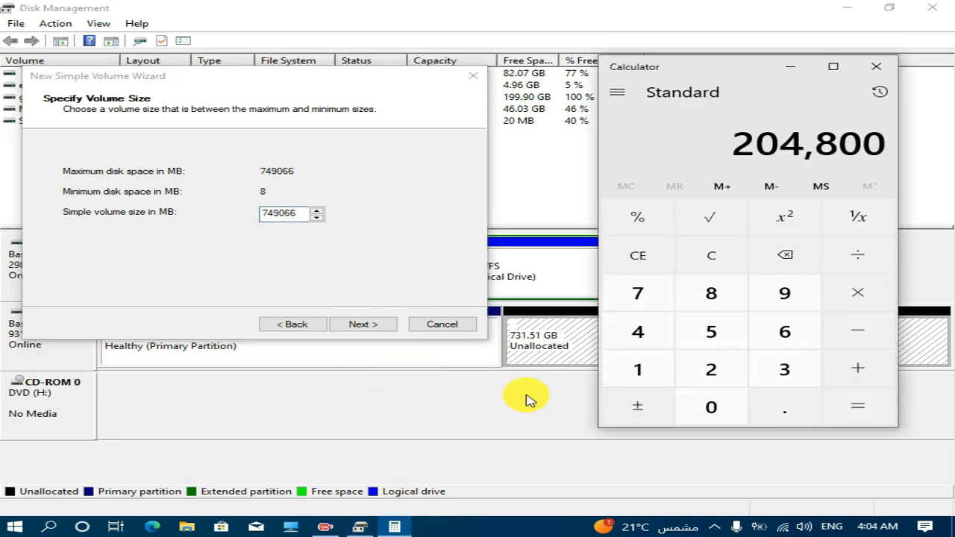
click(721, 263)
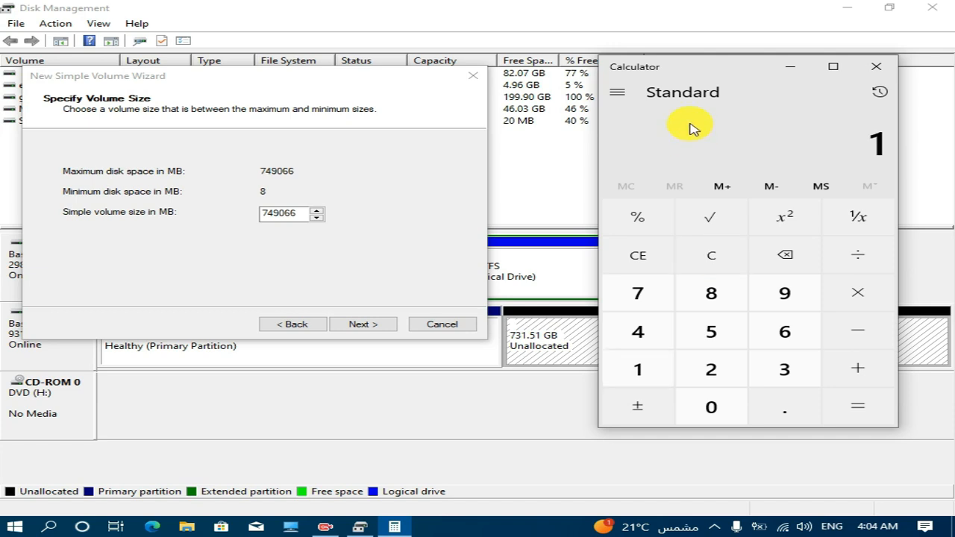
key(0)
key(asterisk)
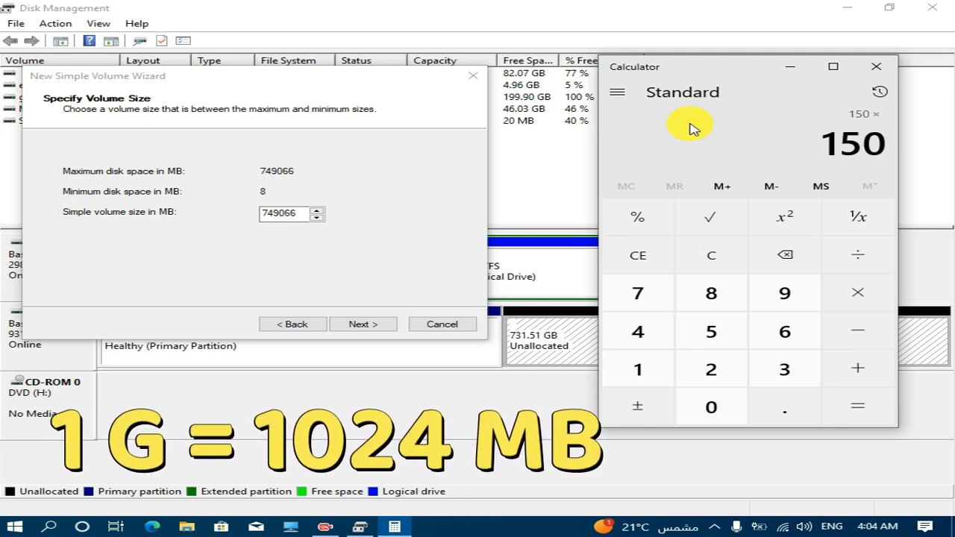
text(1024)
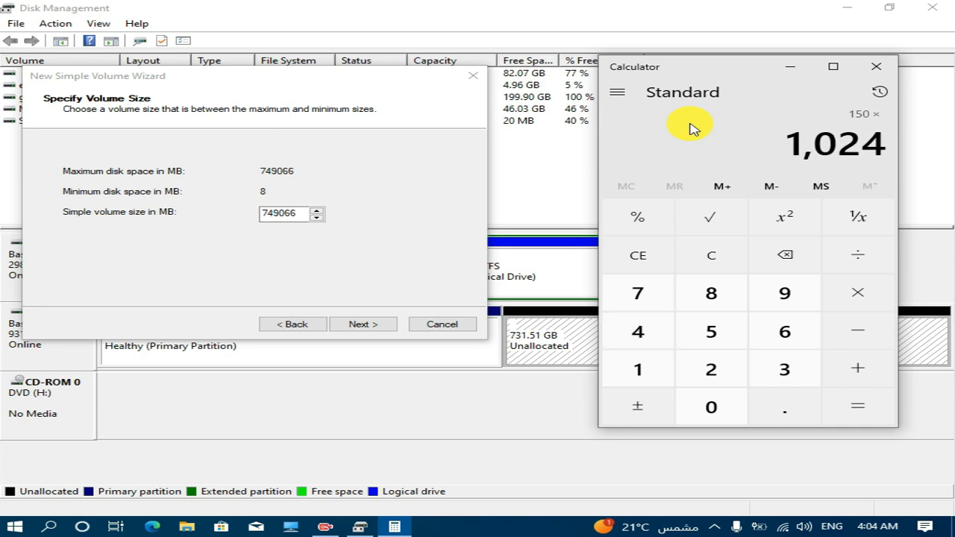
key(Return)
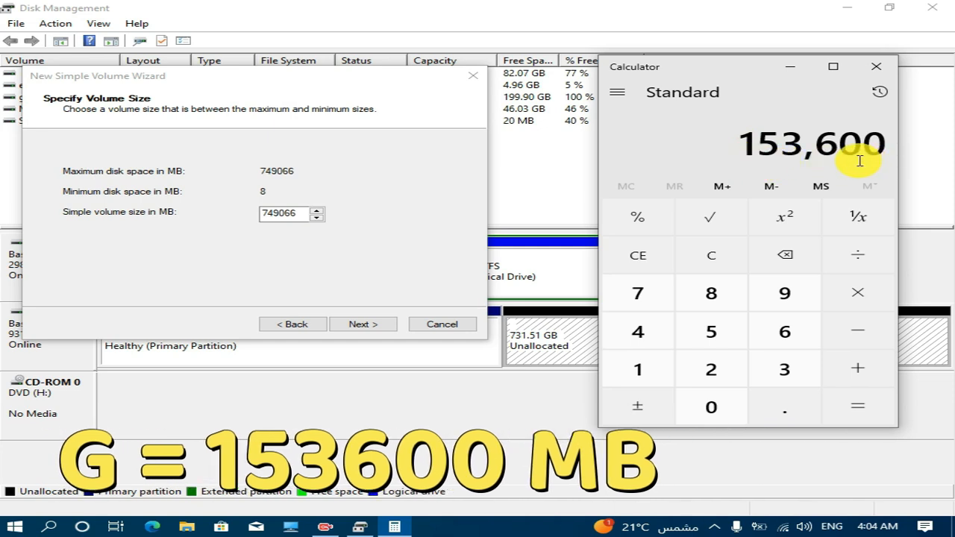
Set the simple volume size to 153600 MB, check it against the calculation and continue to the drive letter settings.
click(293, 214)
double_click(293, 214)
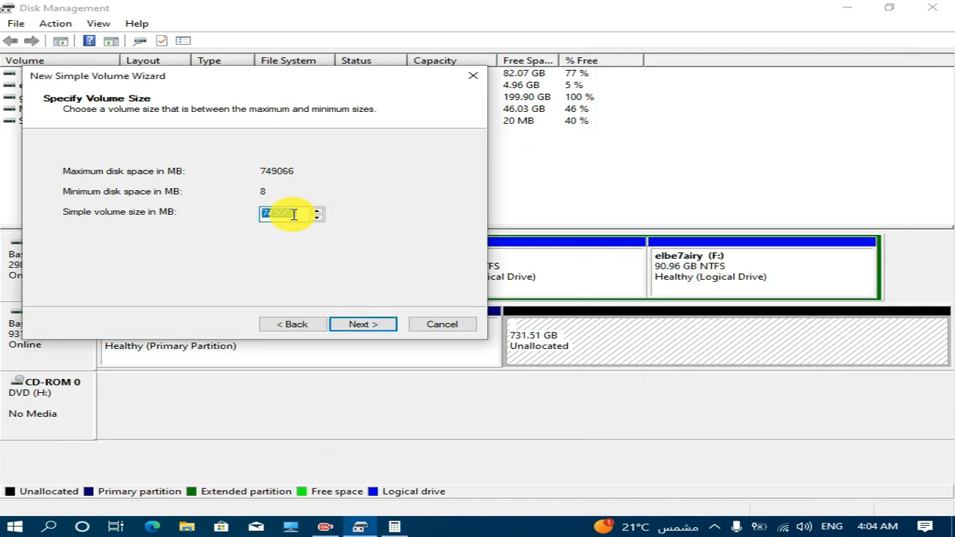
text(153)
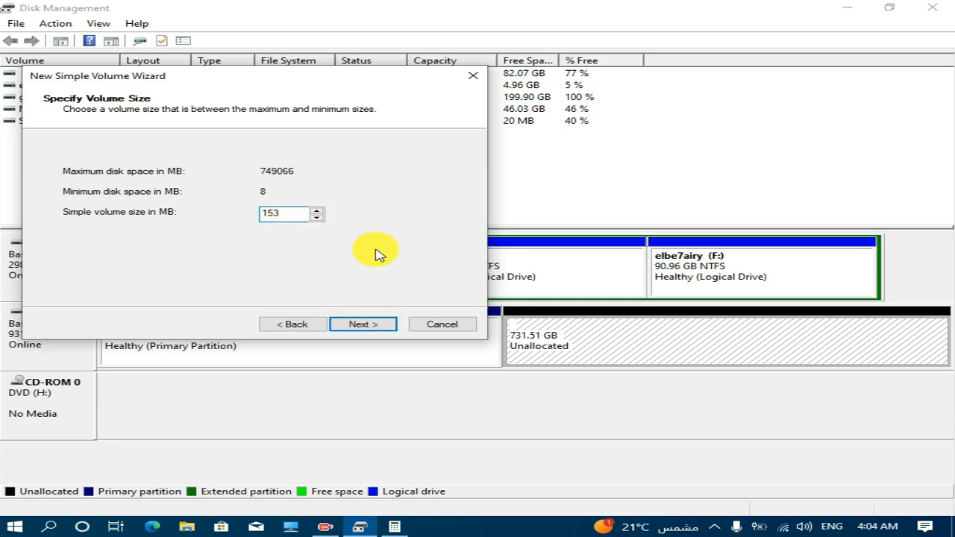
text(600)
click(394, 527)
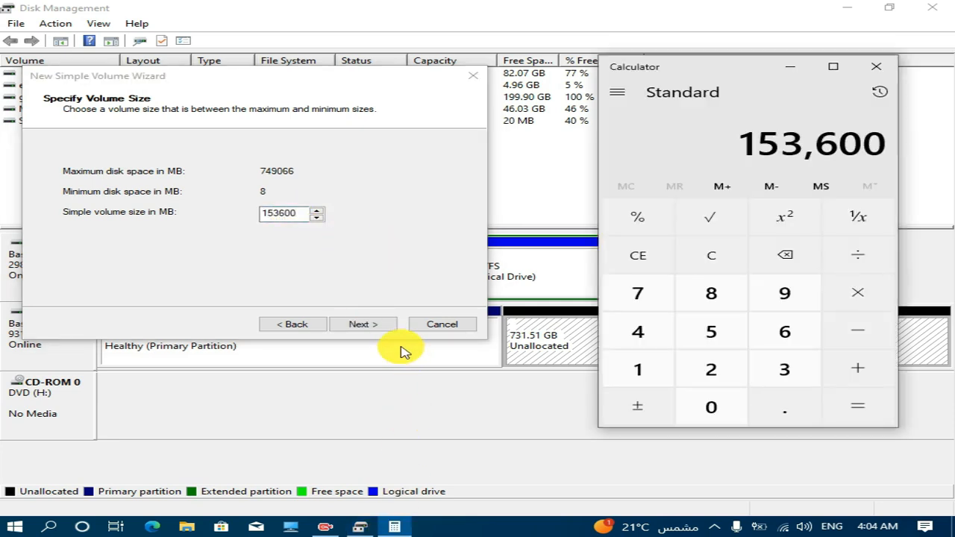
click(373, 327)
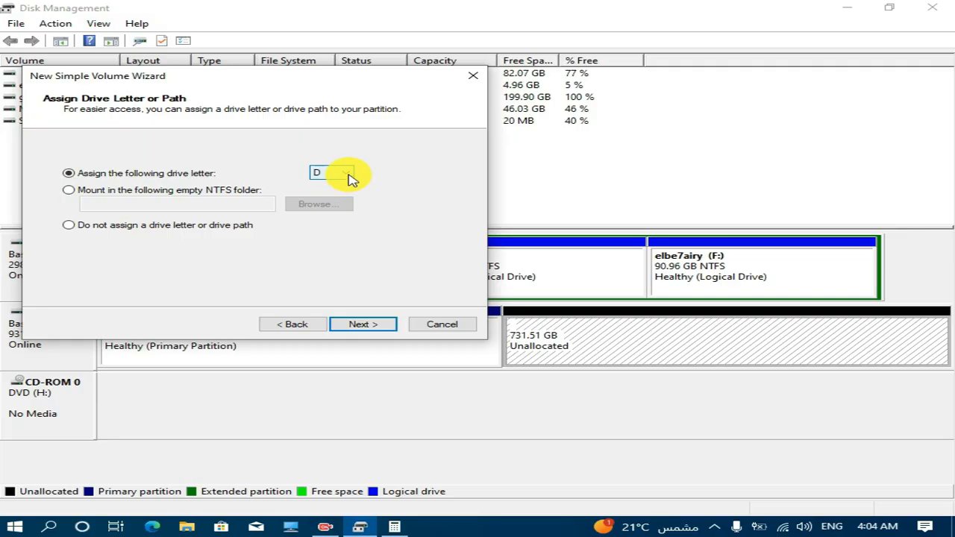
Assign drive letter R to the second new volume and continue to the format settings.
click(350, 176)
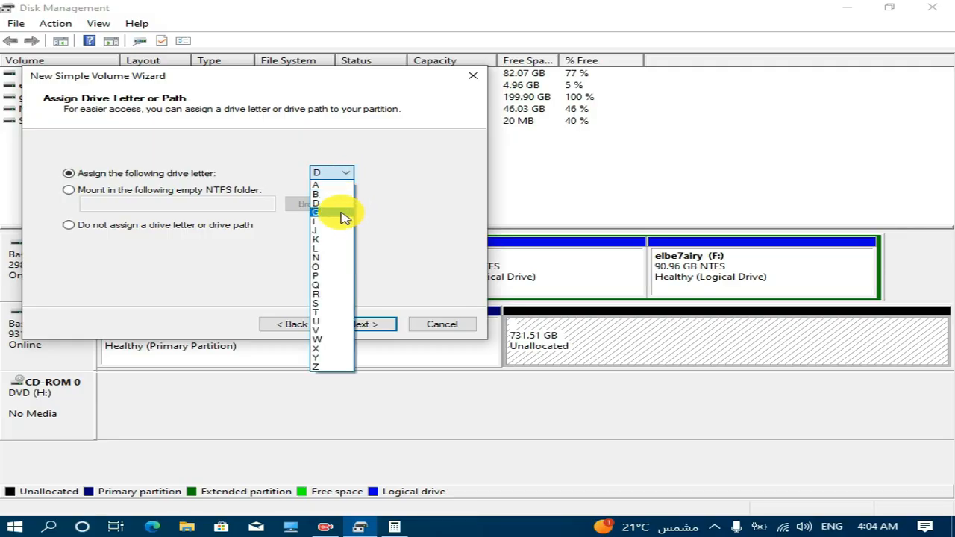
click(336, 294)
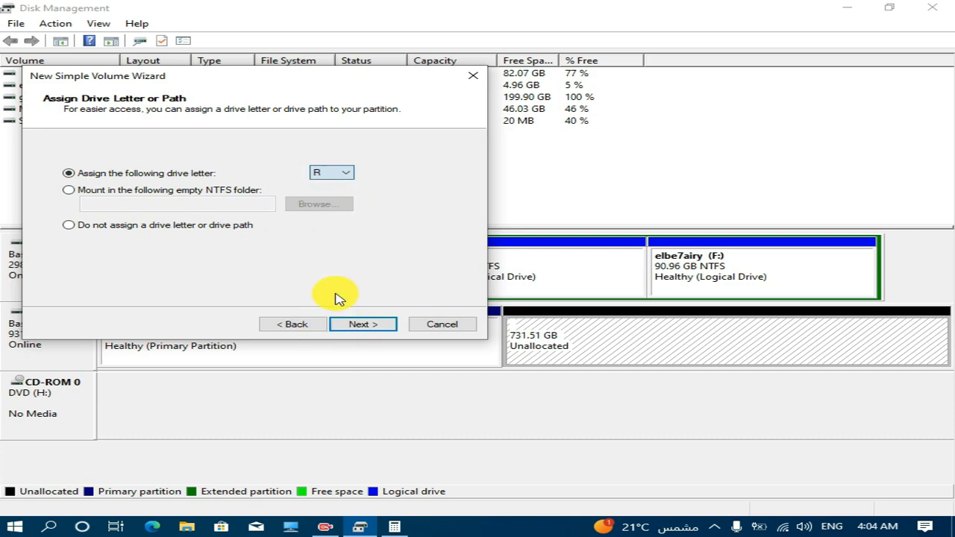
click(379, 327)
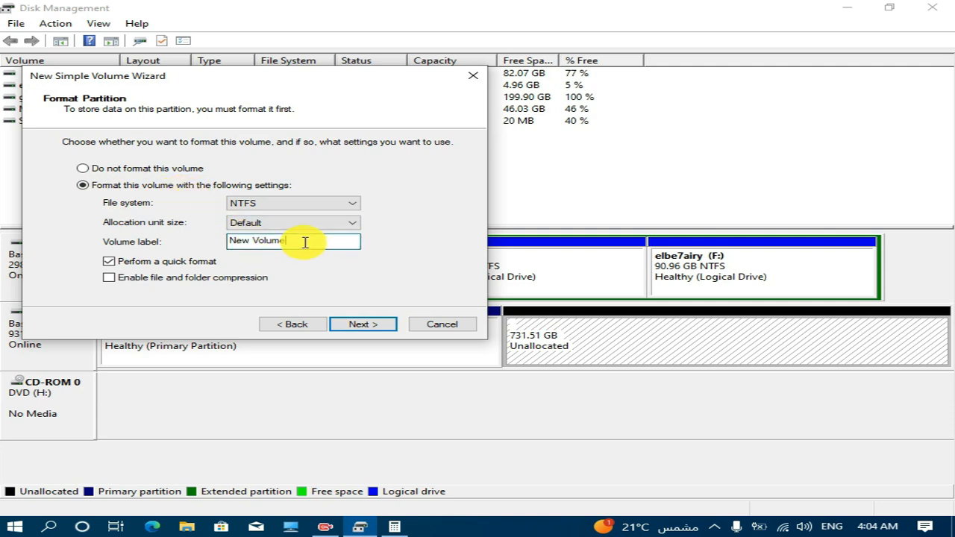
Replace the volume label with a person's first name, review the settings summary and finish creating the quick-formatted NTFS volume.
drag(305, 242, 199, 241)
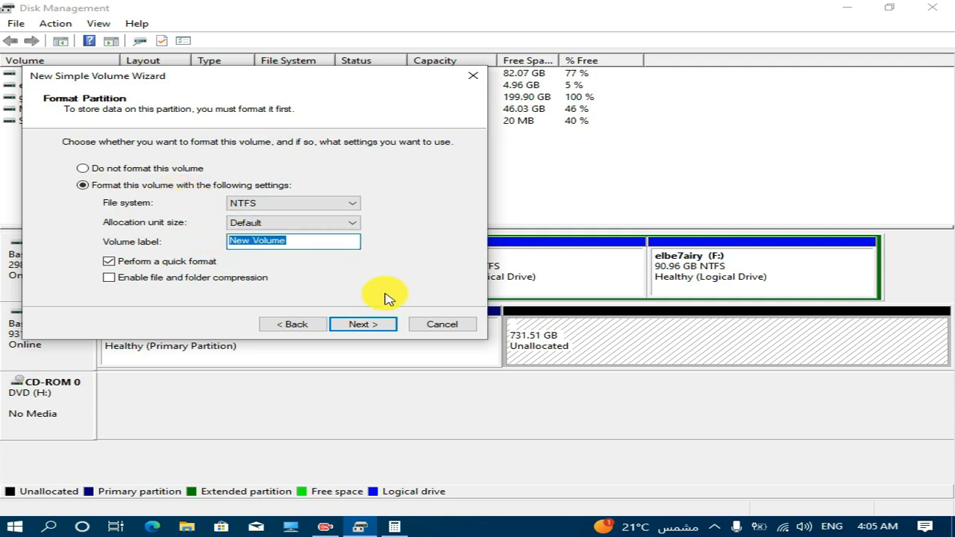
text(ali)
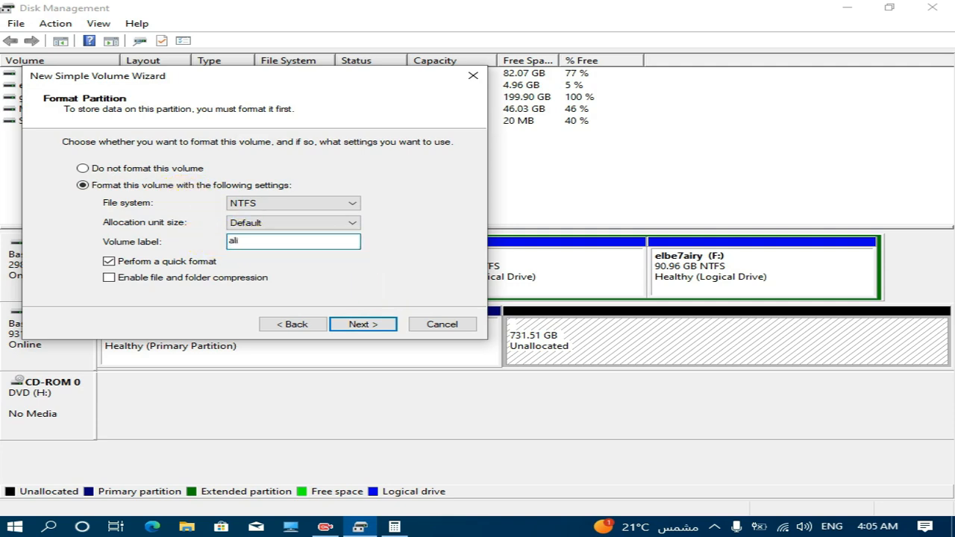
click(386, 327)
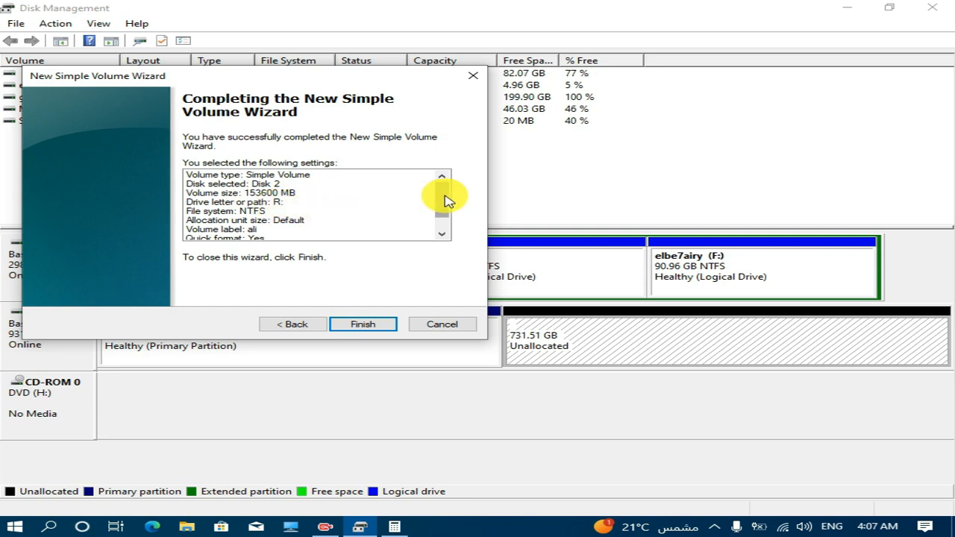
scroll(445, 199, down, 1)
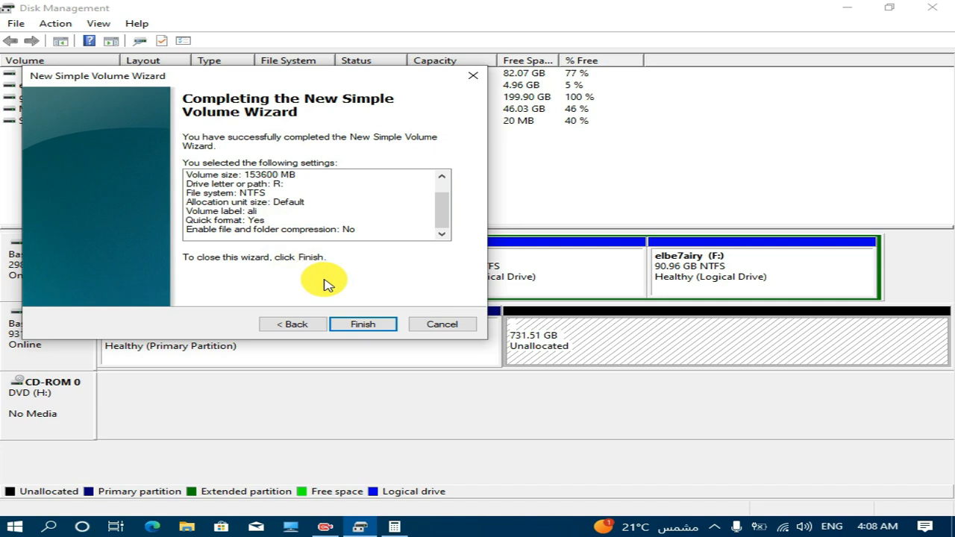
click(361, 326)
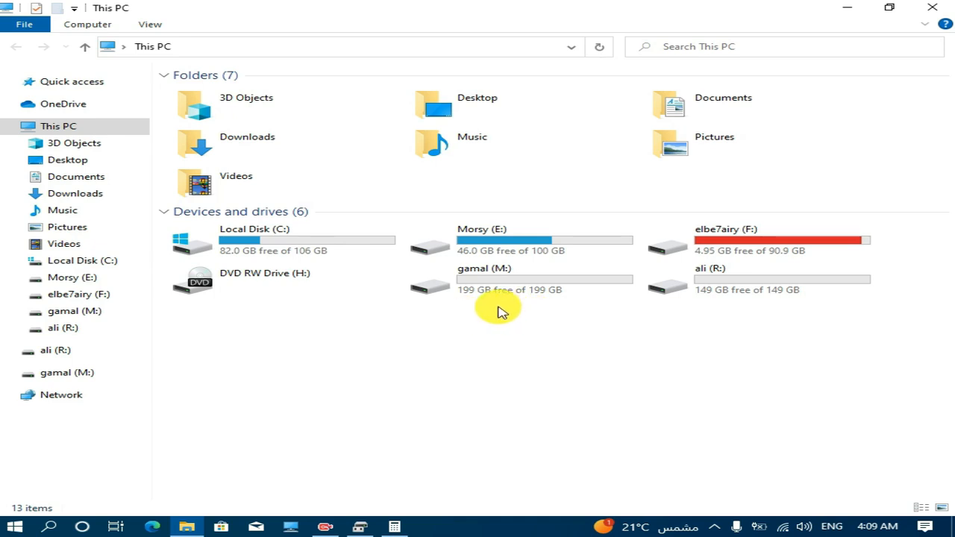
Check the free space and total size of the M: and R: drives in This PC.
mouse_move(491, 299)
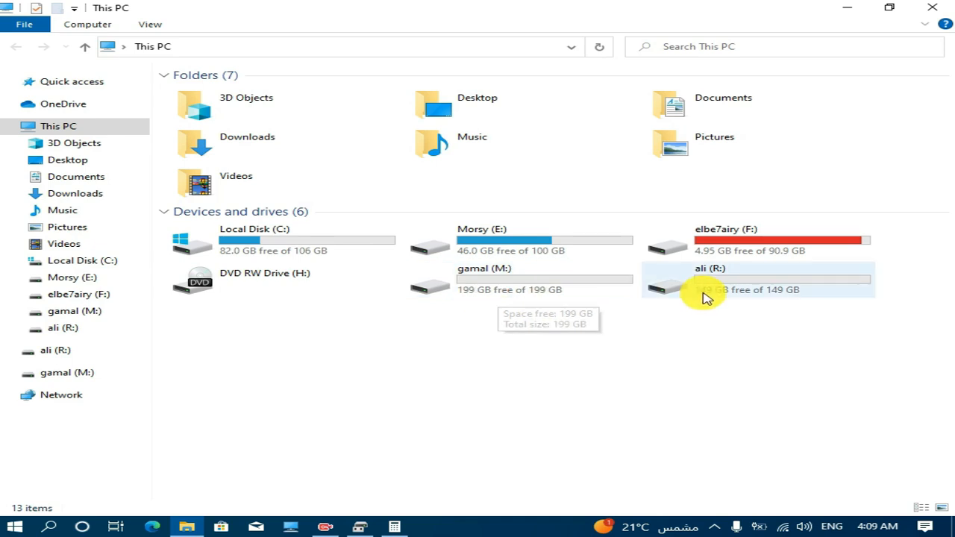
mouse_move(702, 297)
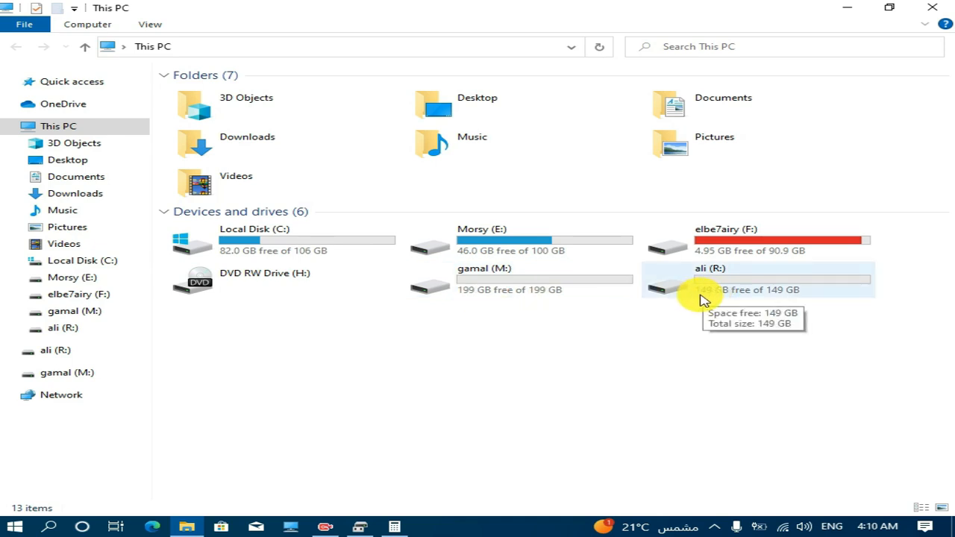